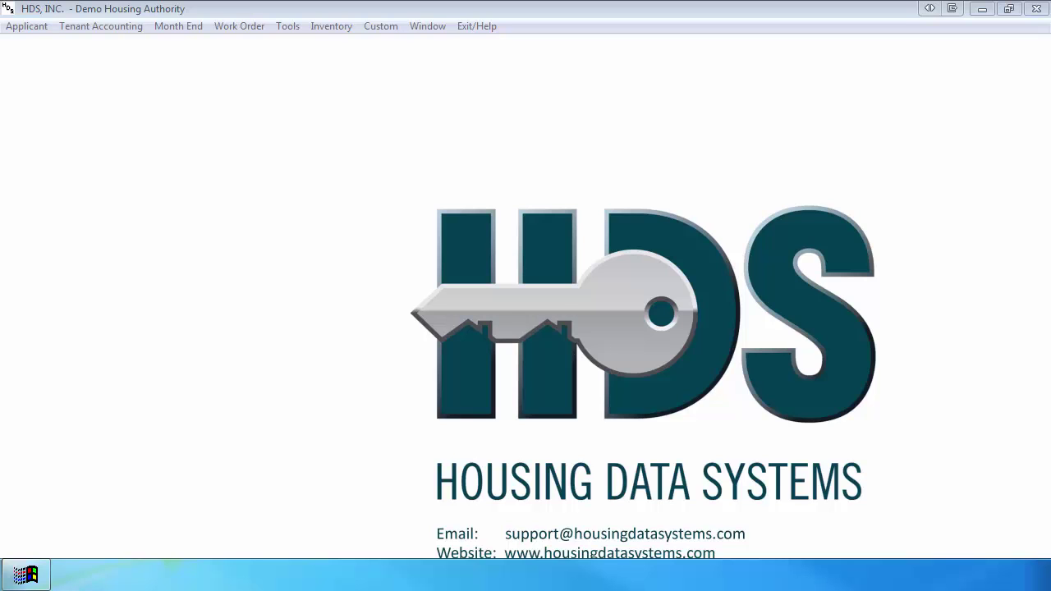
Step: Look up the tenant by last and first name in the Applicant/Tenant File and open the household's record
click(26, 26)
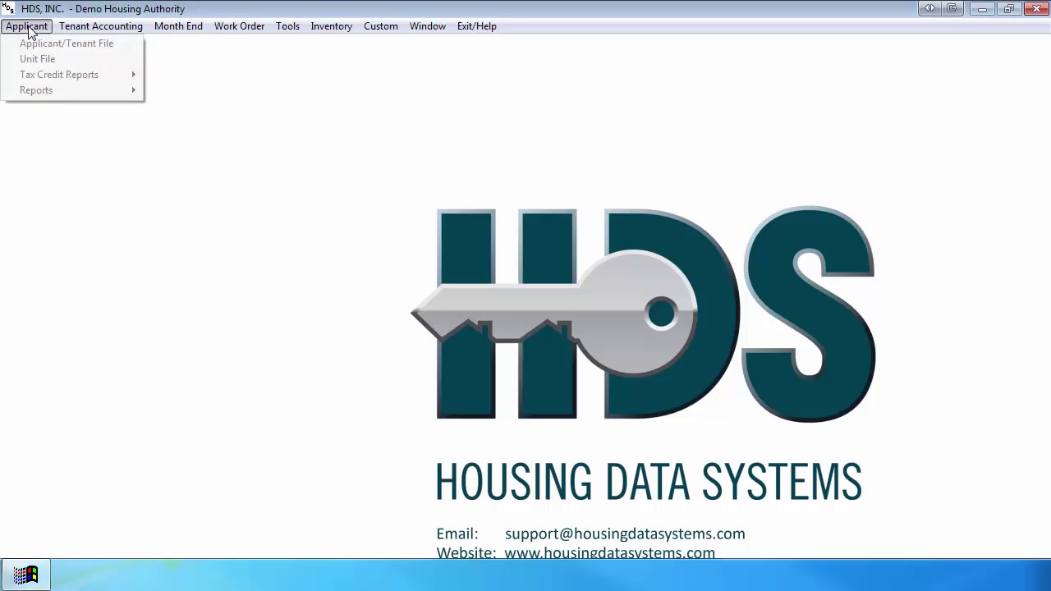
click(35, 41)
text(bro)
key(Tab)
text(ha)
key(Return)
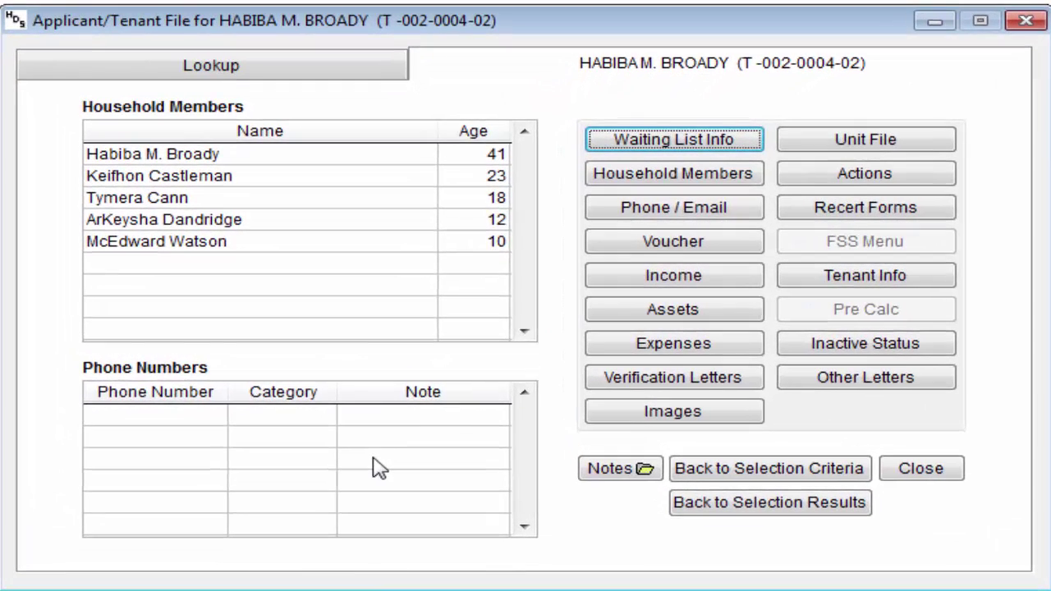
Step: In the tenant's waiting list info, set the annual income to 16,500 and the number in family to 3
click(742, 146)
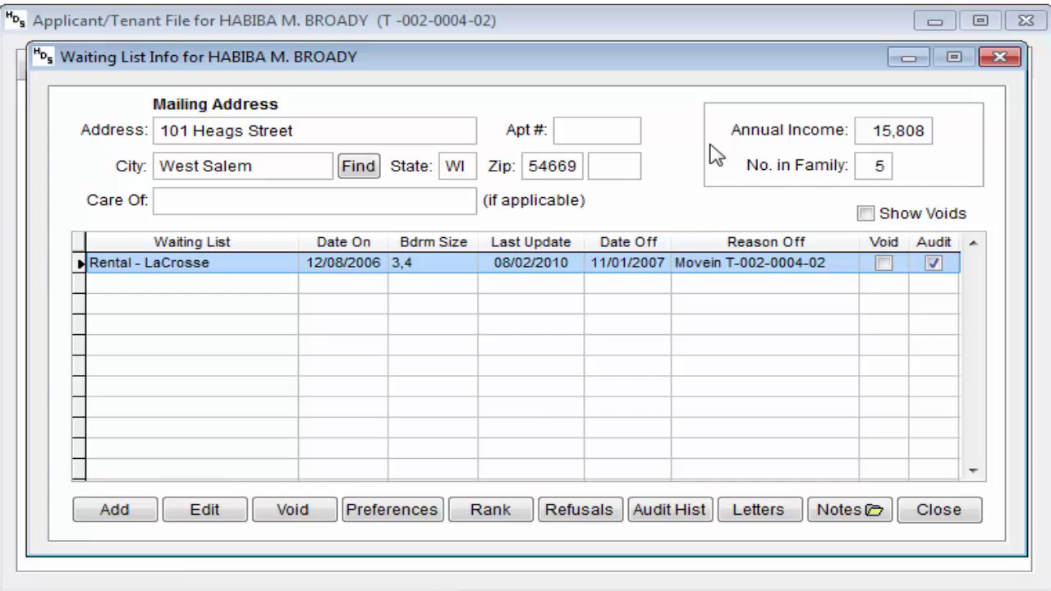
click(876, 130)
key(Right)
key(shift+Right)
text(6,)
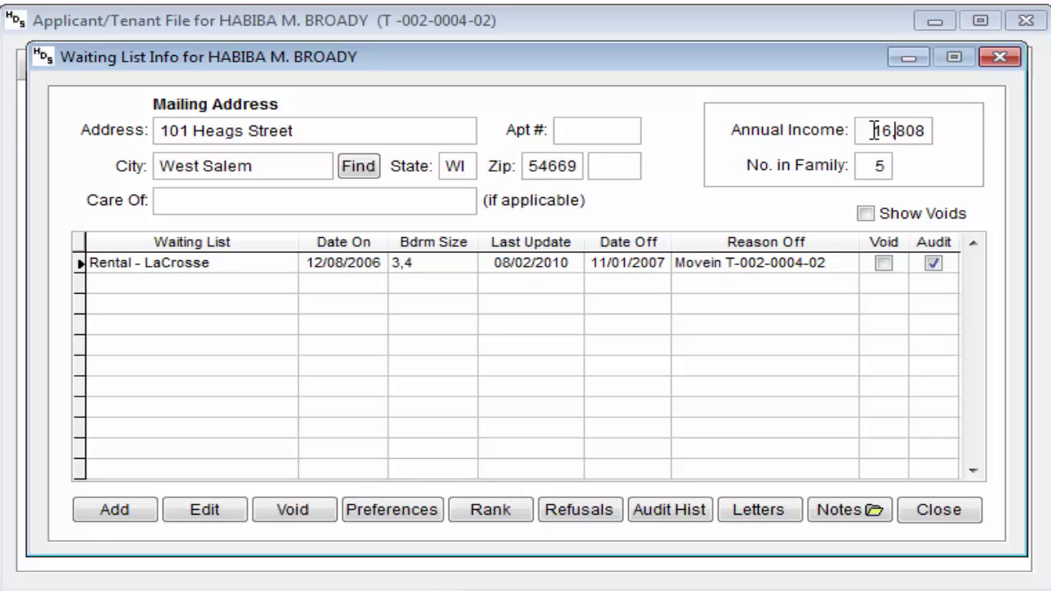
text(500)
key(Tab)
text(3)
key(Tab)
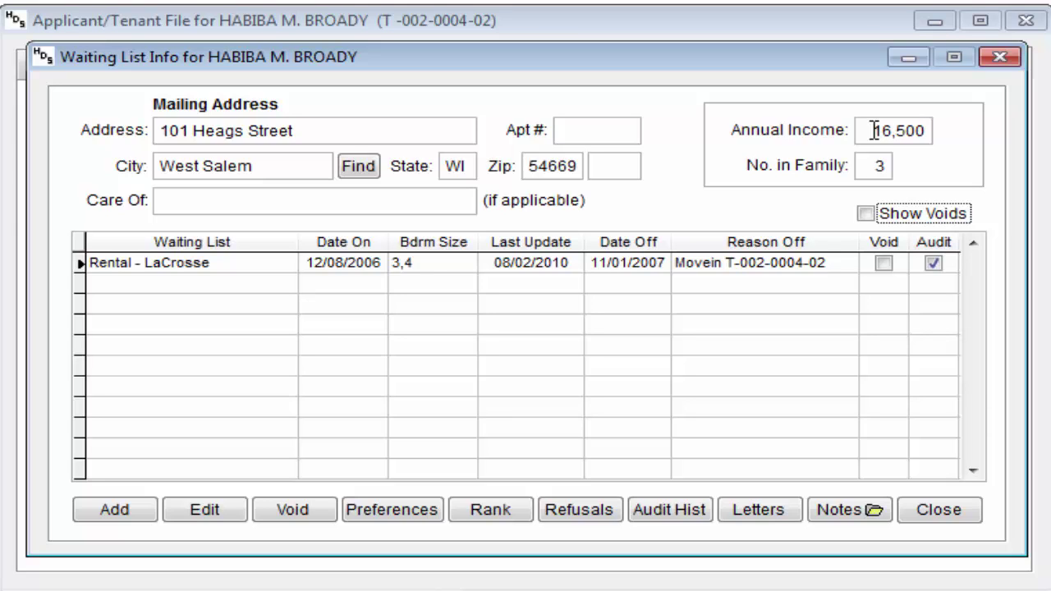
key(Tab)
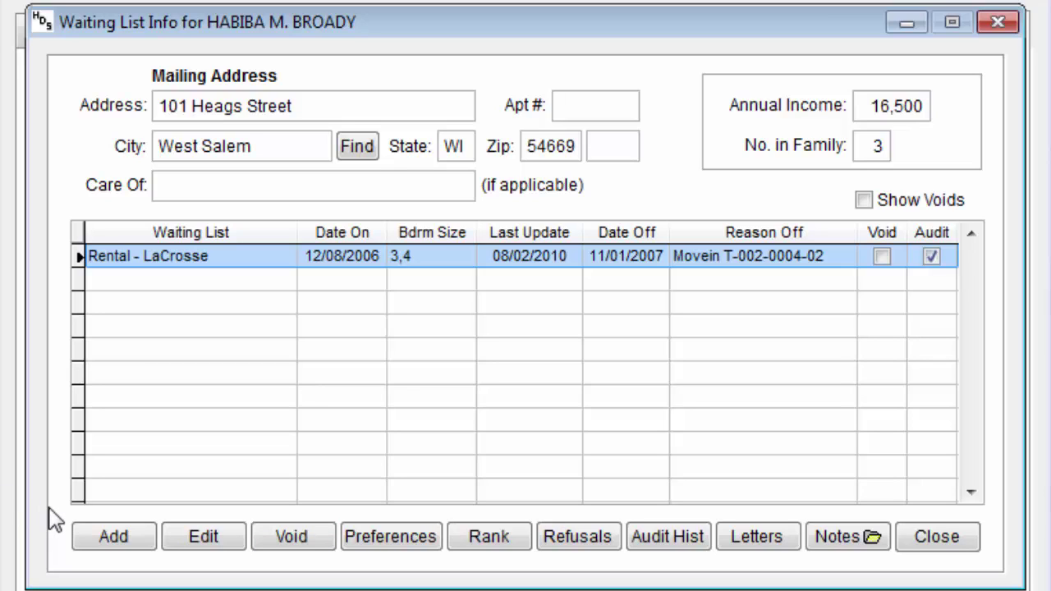
Step: Add and save a Low Rent waiting list entry for the 2-Bdrm size with a last updated date of 08/28/2014
click(133, 548)
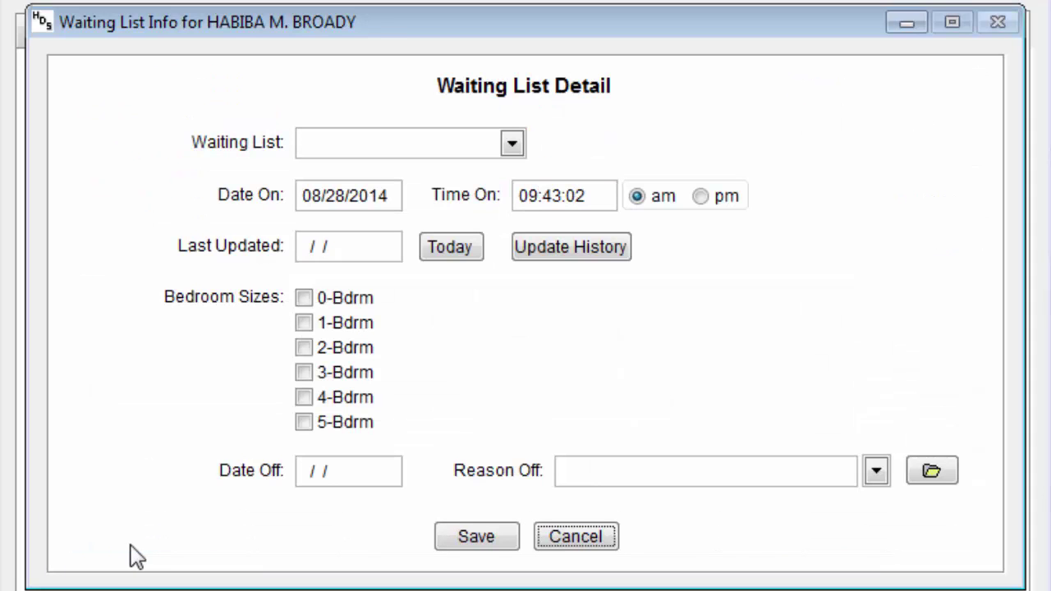
click(513, 146)
click(359, 222)
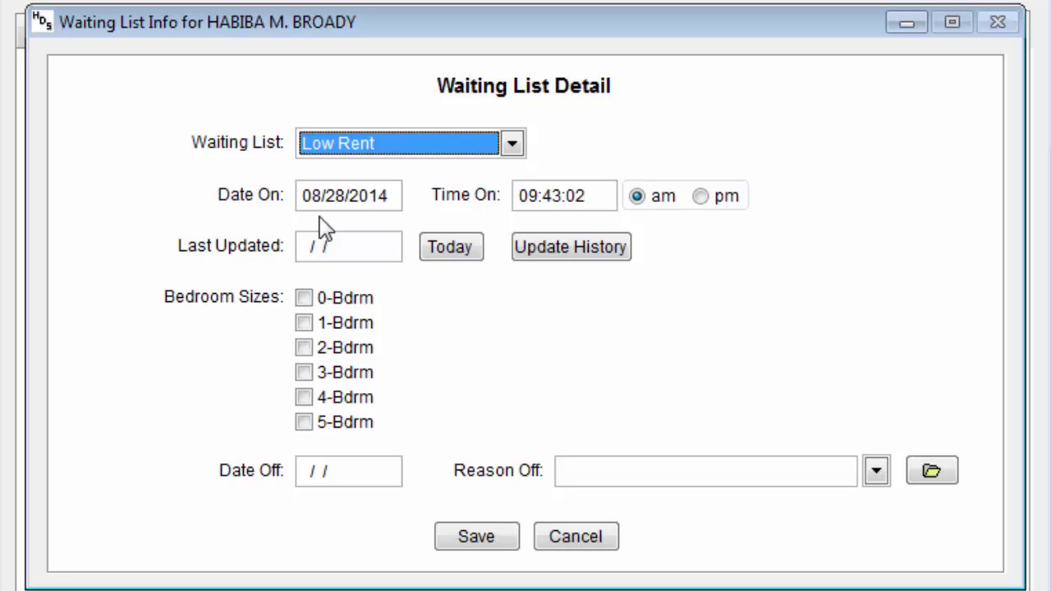
click(304, 350)
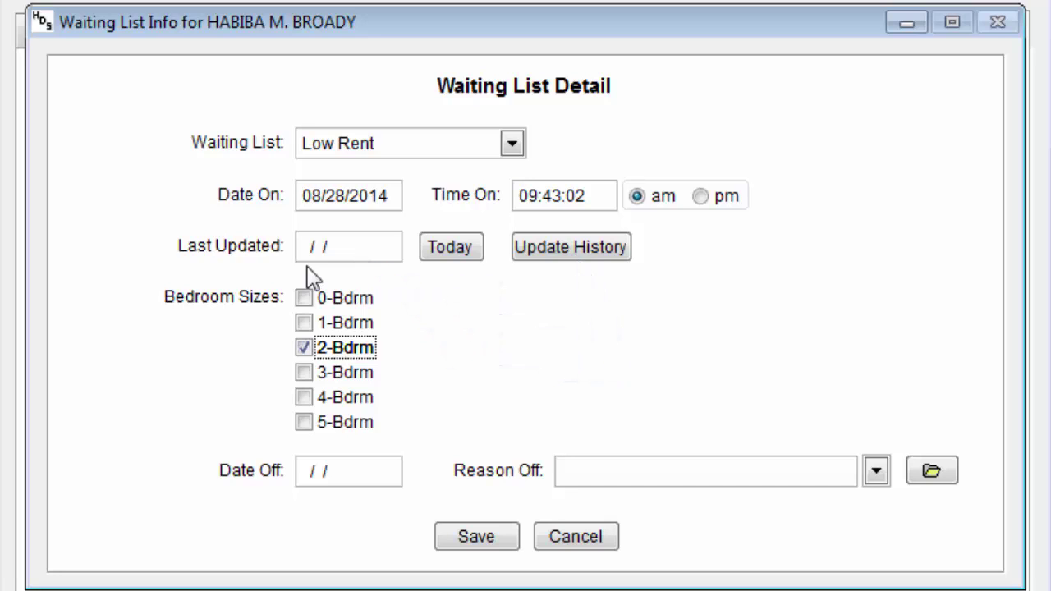
click(302, 246)
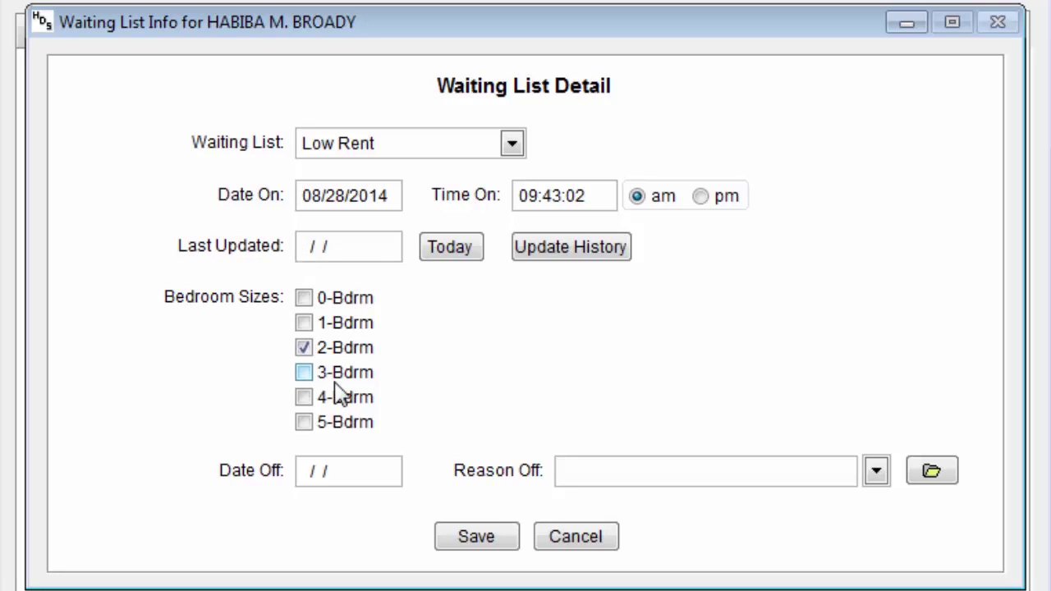
text(08/28/2014)
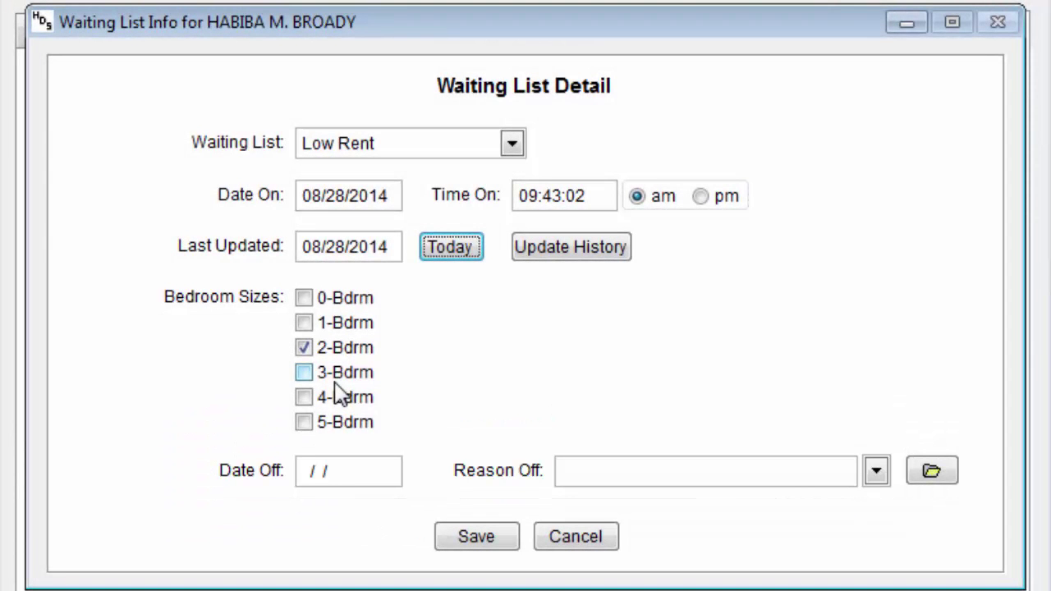
click(479, 538)
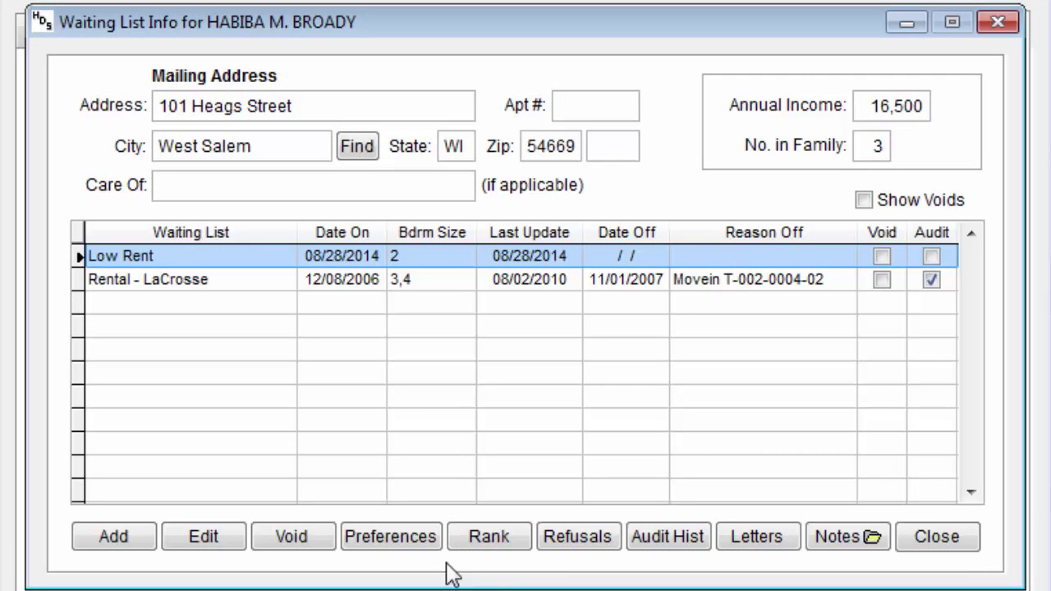
Step: Select the Veteran preference for the Low Rent waiting list entry and save the preferences
click(424, 544)
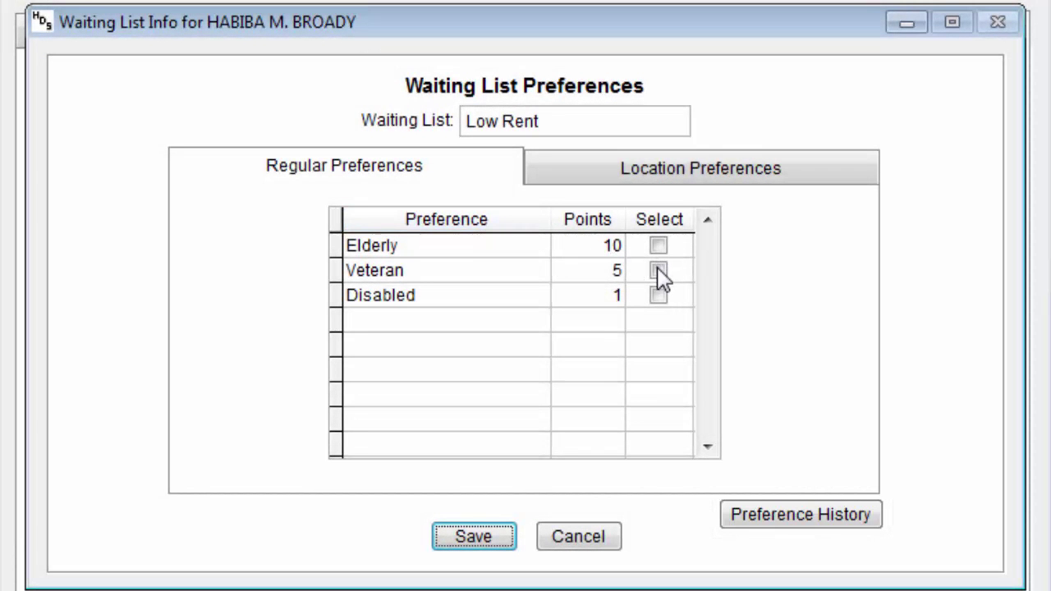
click(658, 269)
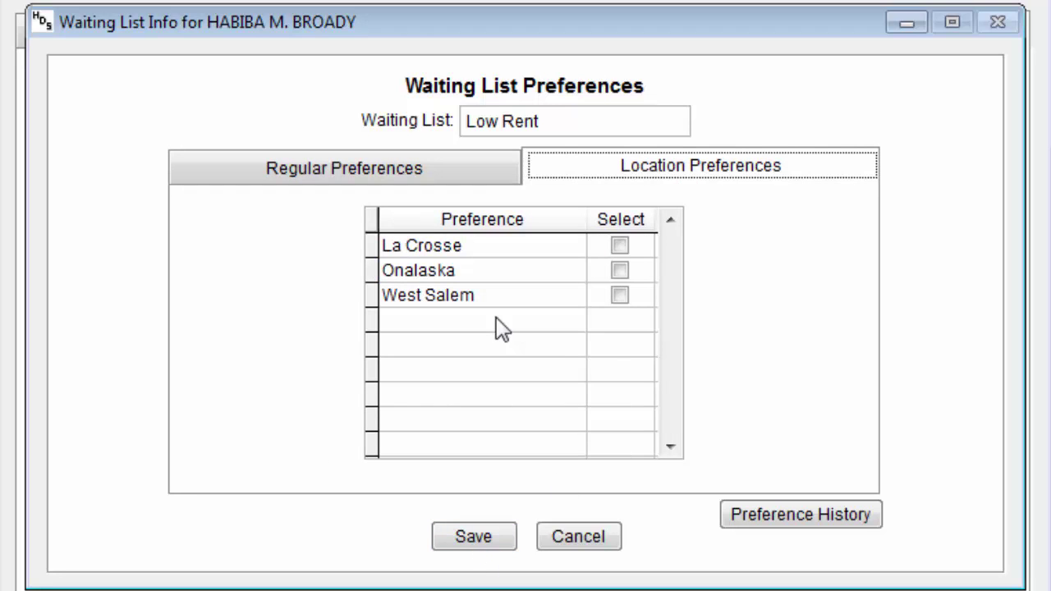
click(503, 541)
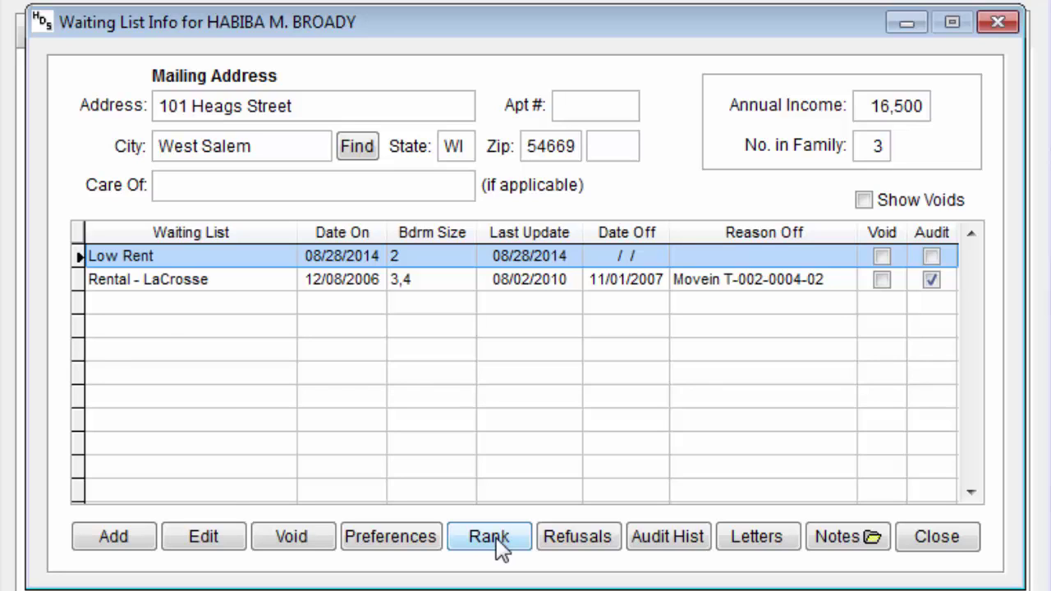
Step: Get the latest rank for the Low Rent waiting list entry and return to the waiting list overview
click(489, 539)
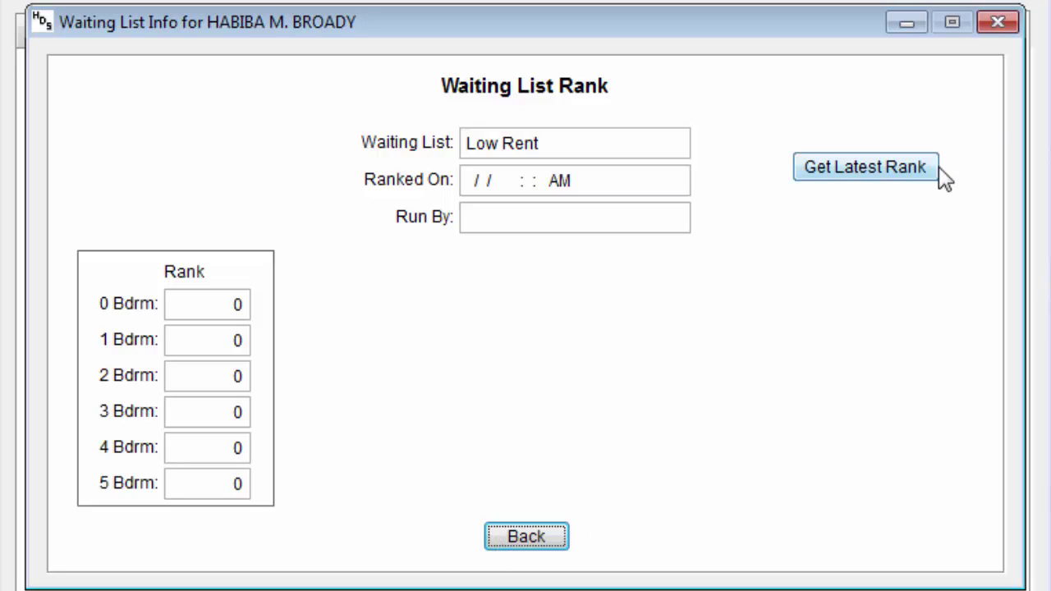
click(916, 189)
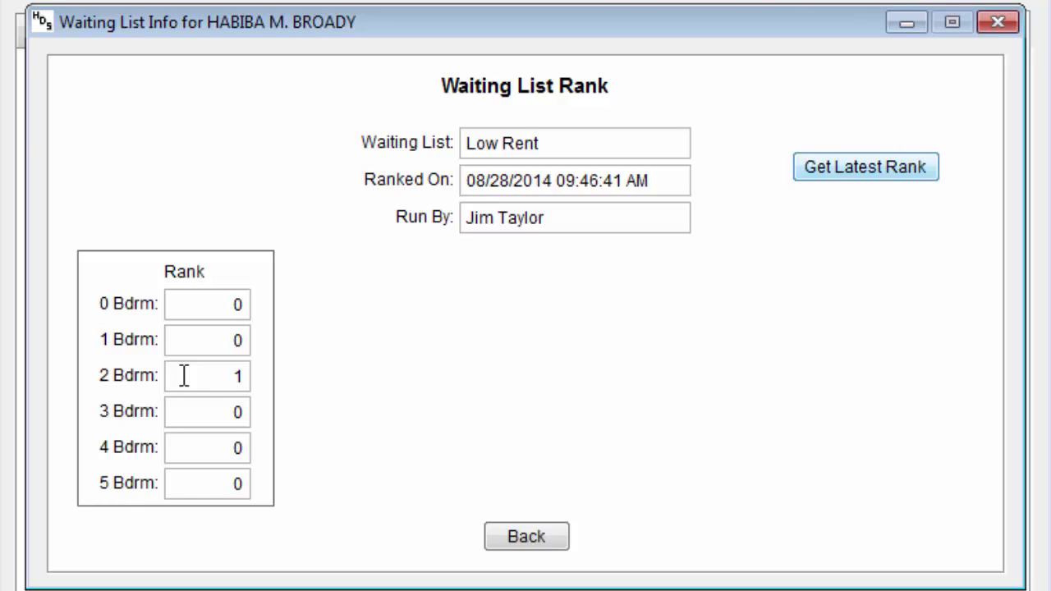
click(526, 538)
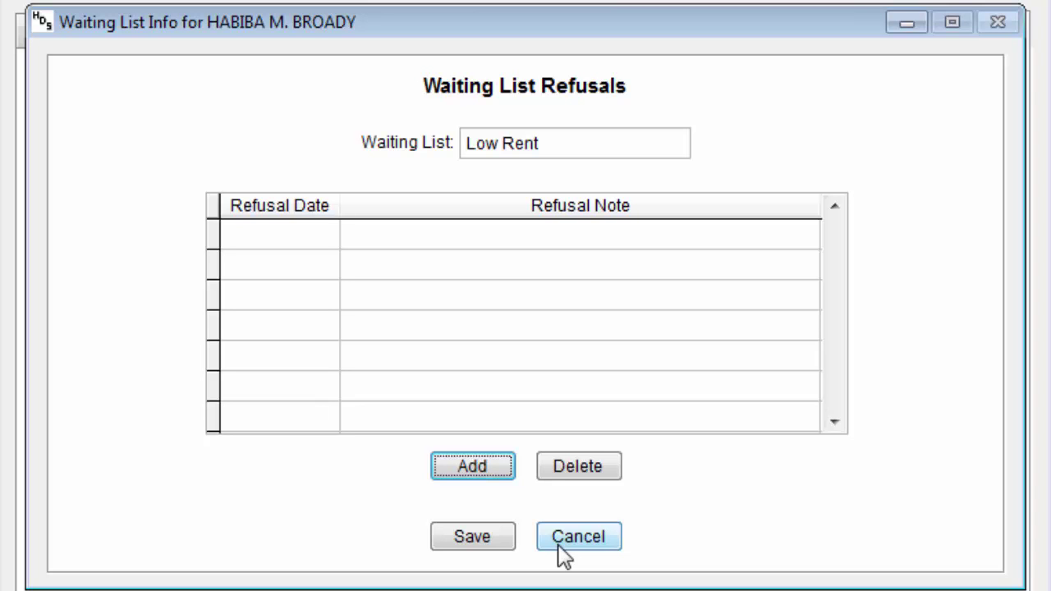
Step: Review the Low Rent entry's refusals and the audit history of the Rental - LaCrosse entry
click(561, 547)
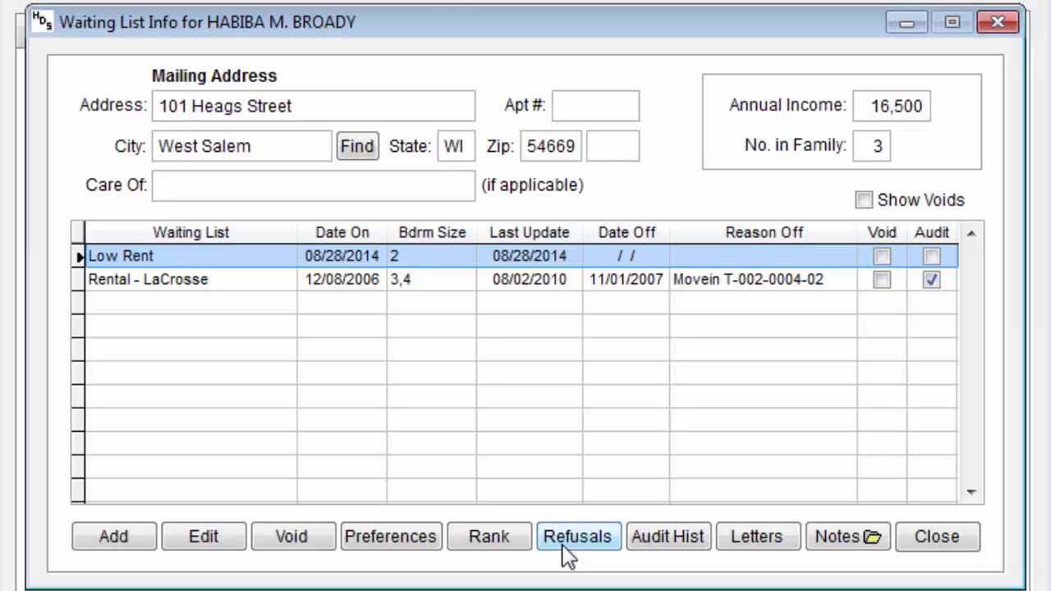
click(465, 289)
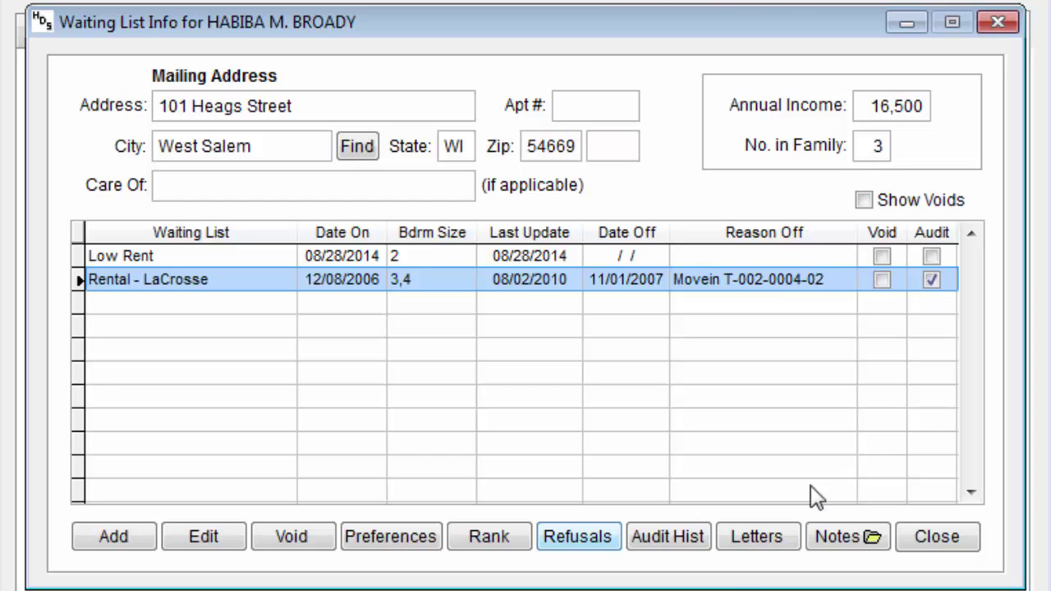
click(676, 546)
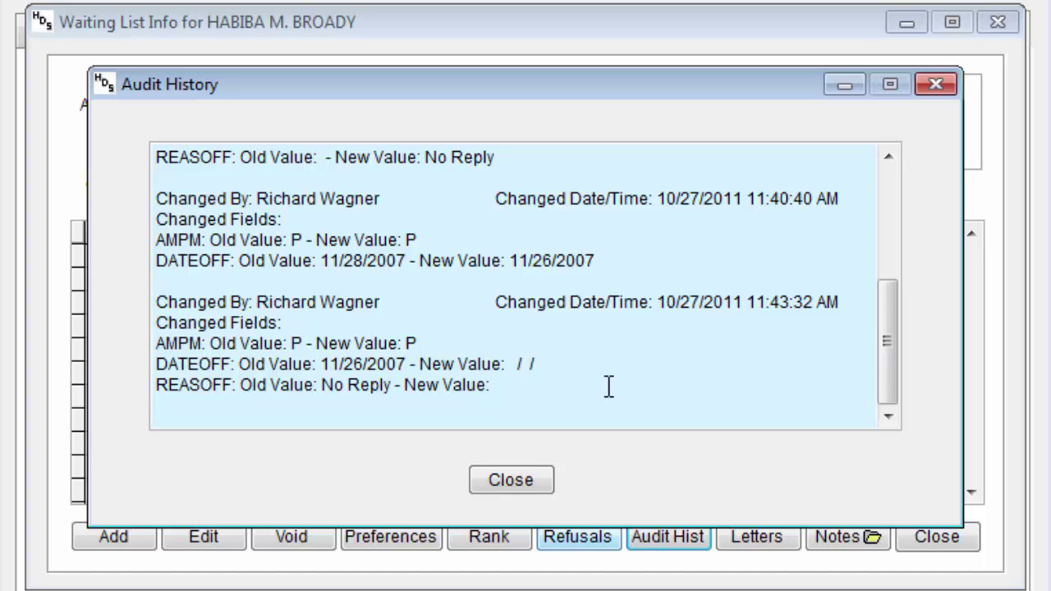
click(523, 484)
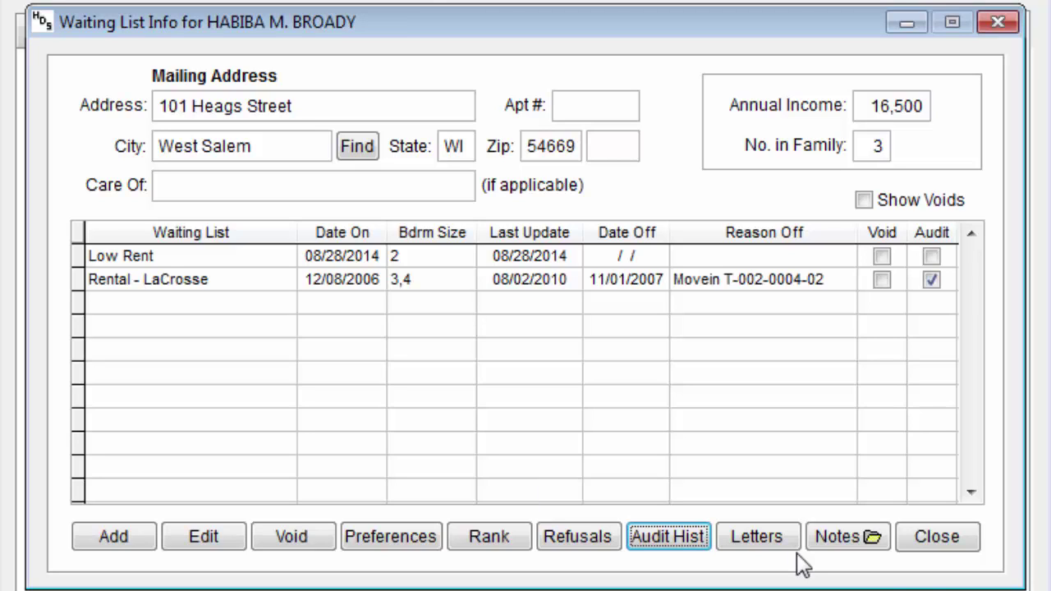
Step: Review the tenant's notes summary and the Waiting List category available for a new note, without saving a note
click(850, 543)
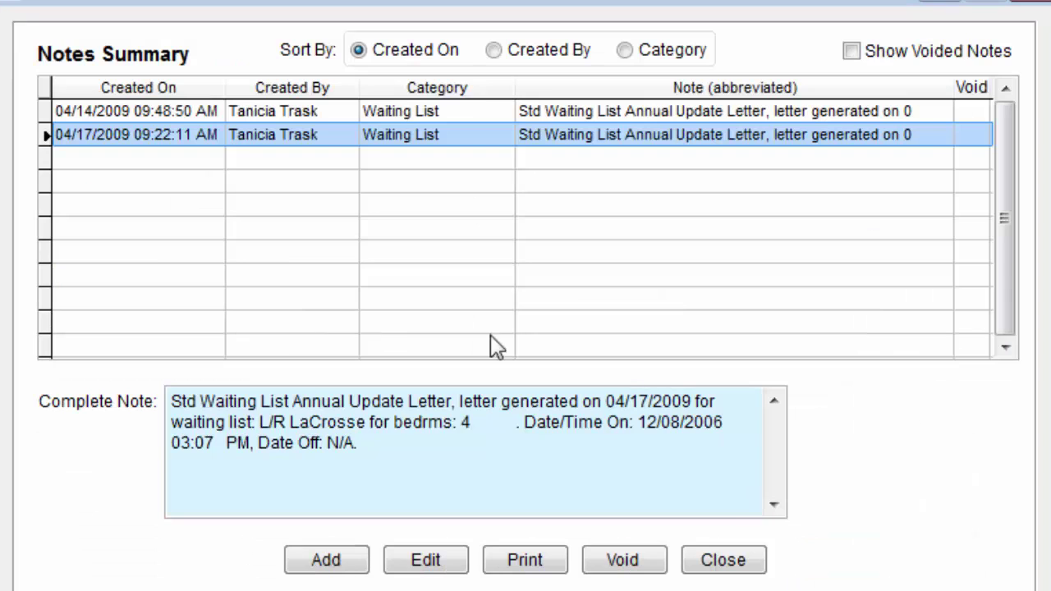
click(351, 569)
click(671, 96)
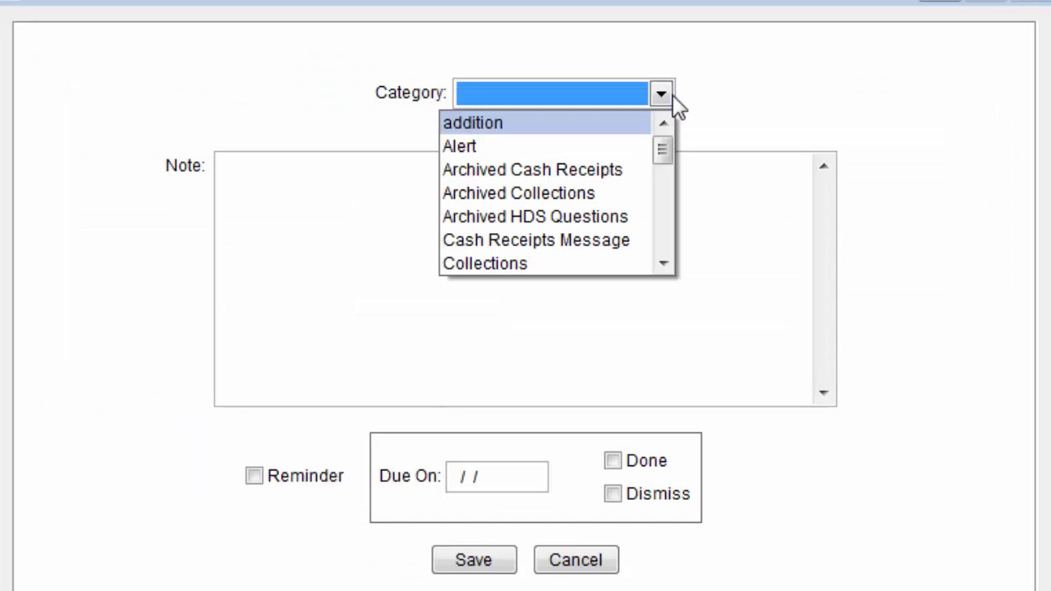
drag(663, 144, 657, 263)
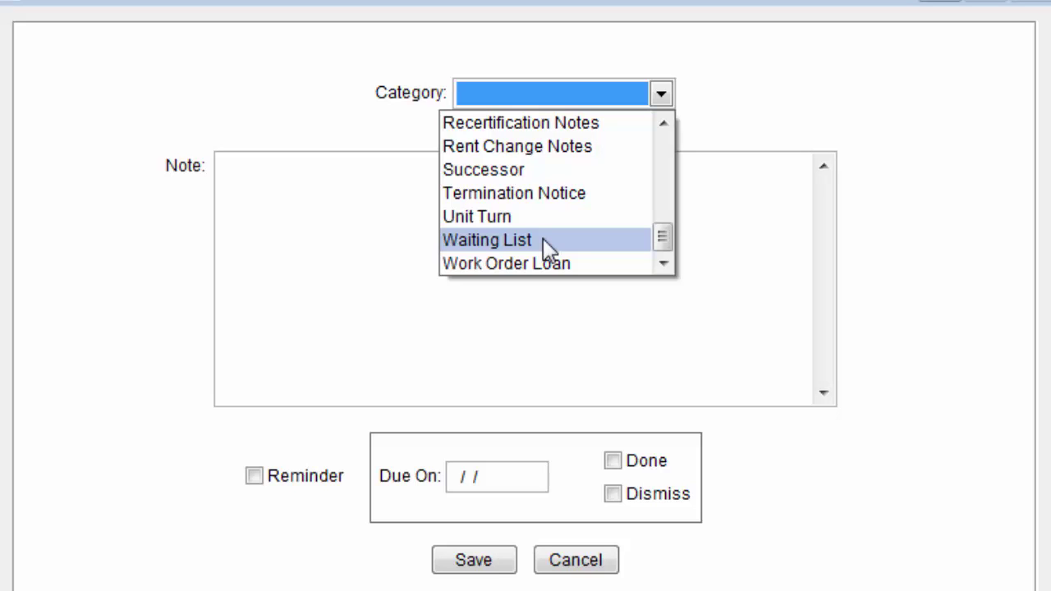
click(605, 564)
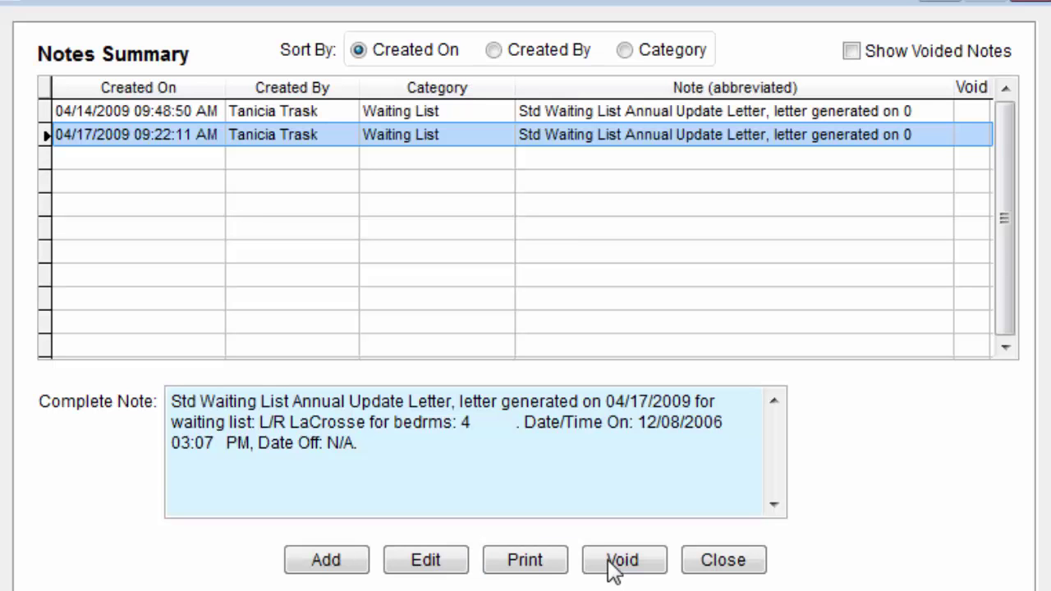
click(742, 570)
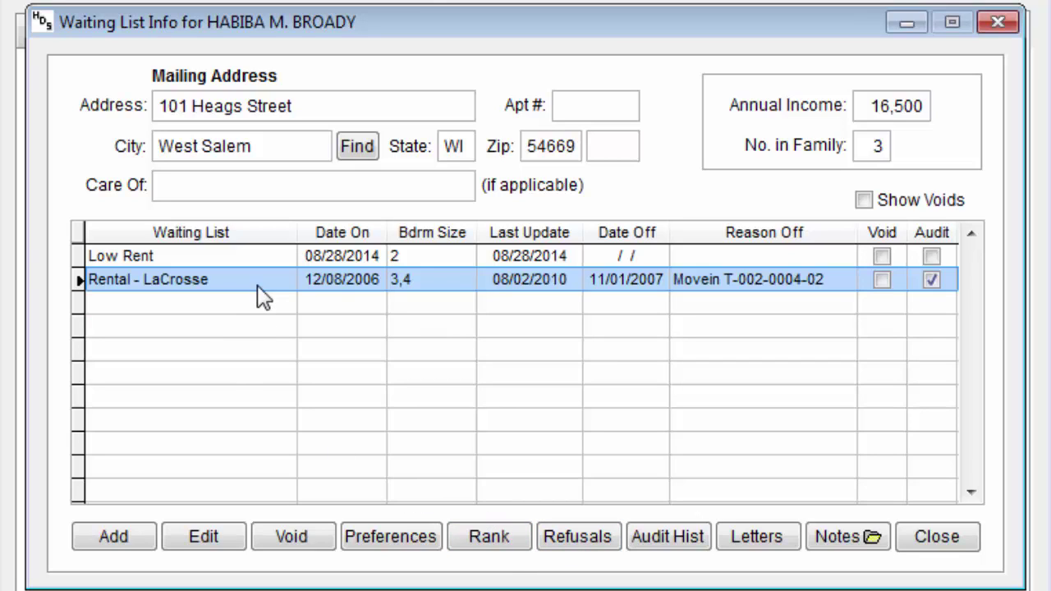
Step: Examine the Rental - LaCrosse entry's details and the default Reason Off options, leaving both without saving
click(215, 542)
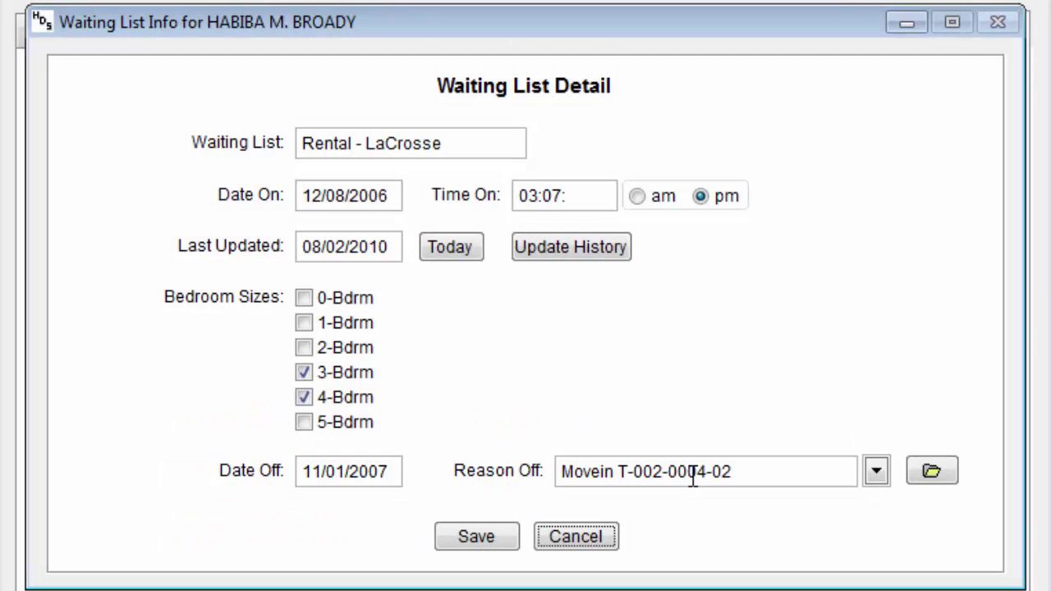
click(951, 483)
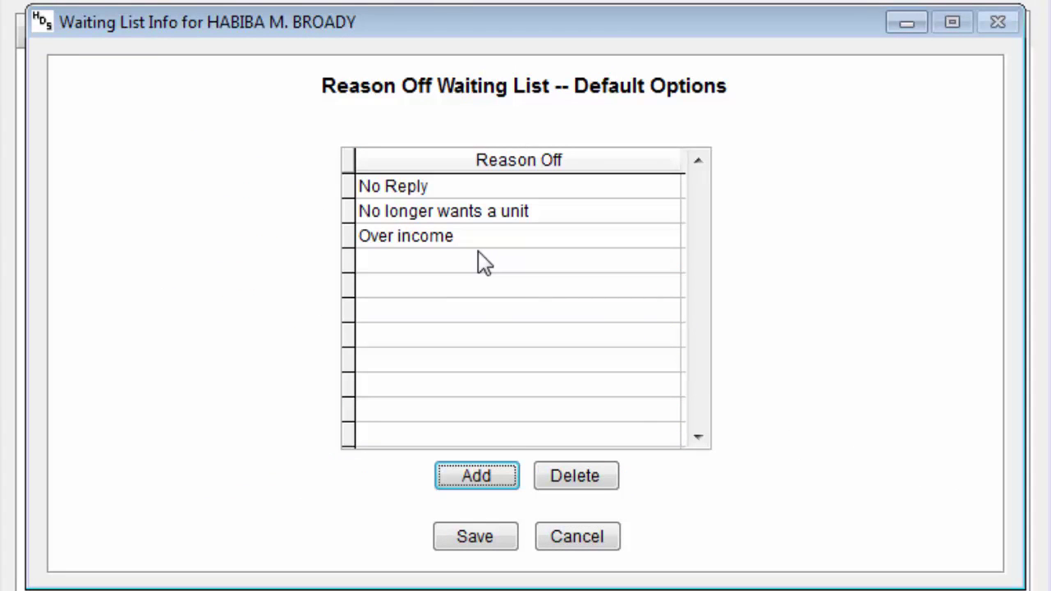
click(595, 542)
click(595, 542)
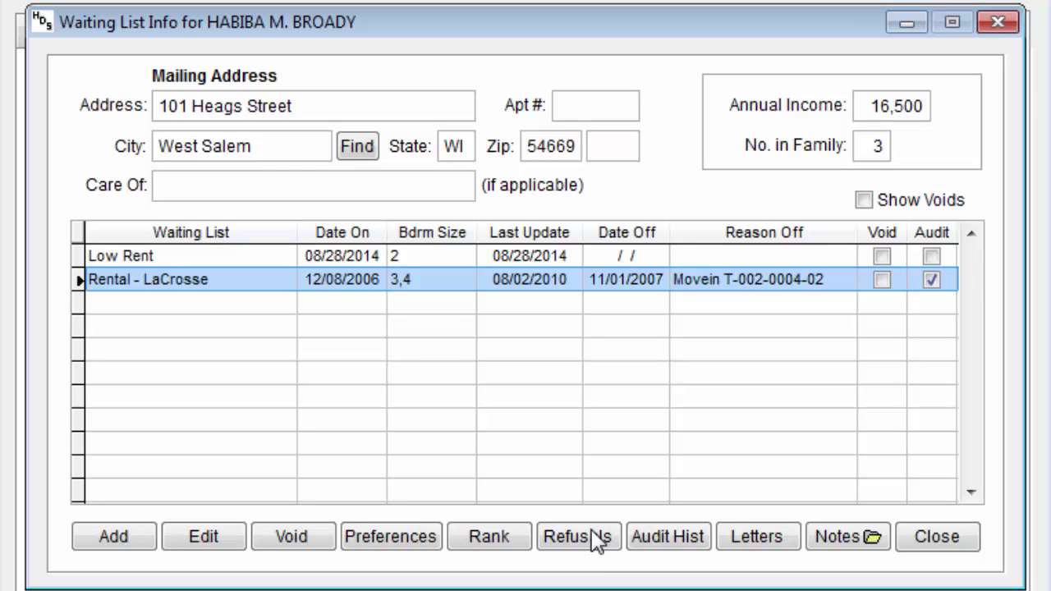